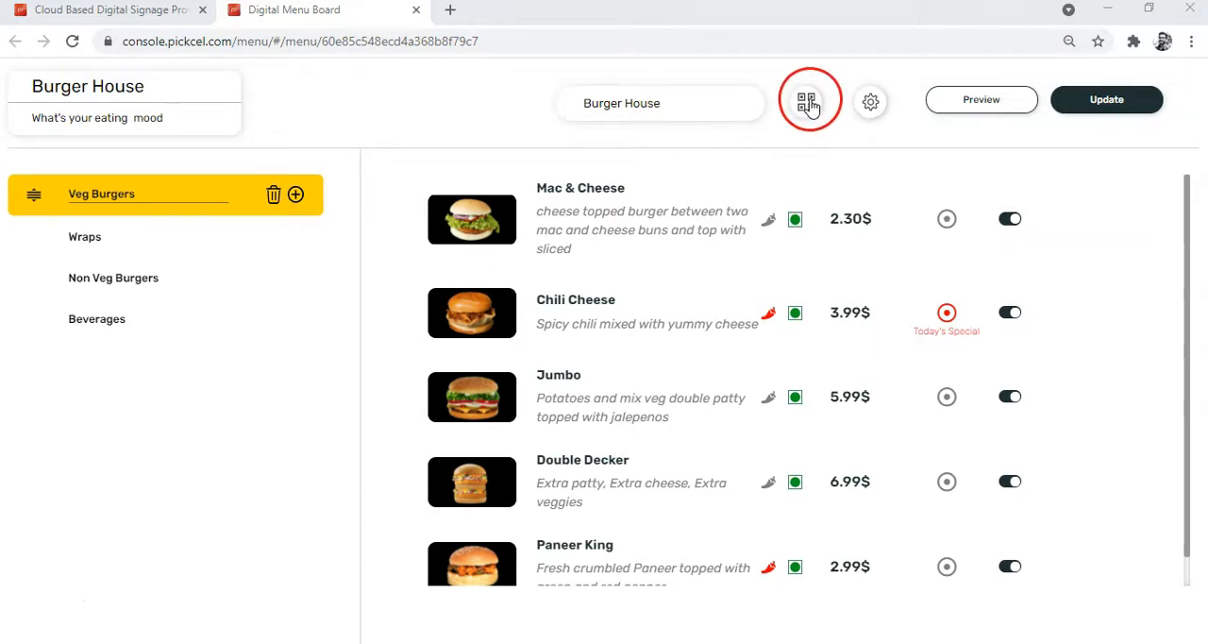
Download the Burger House menu's QR code as a banner and close its preview.
click(808, 106)
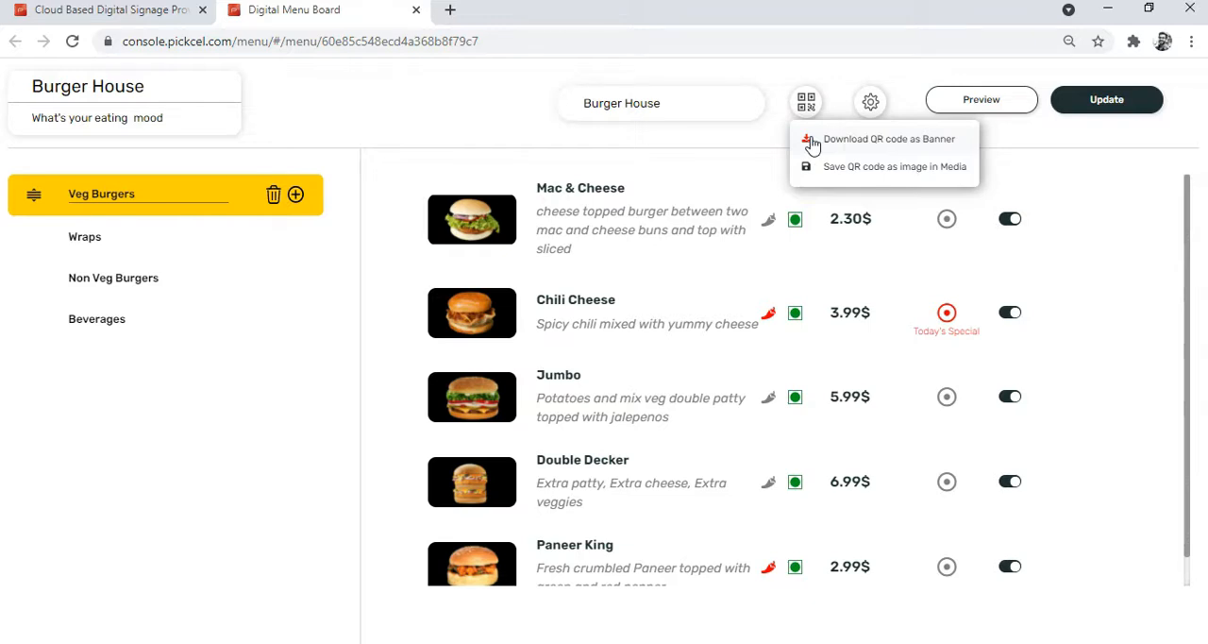
click(811, 142)
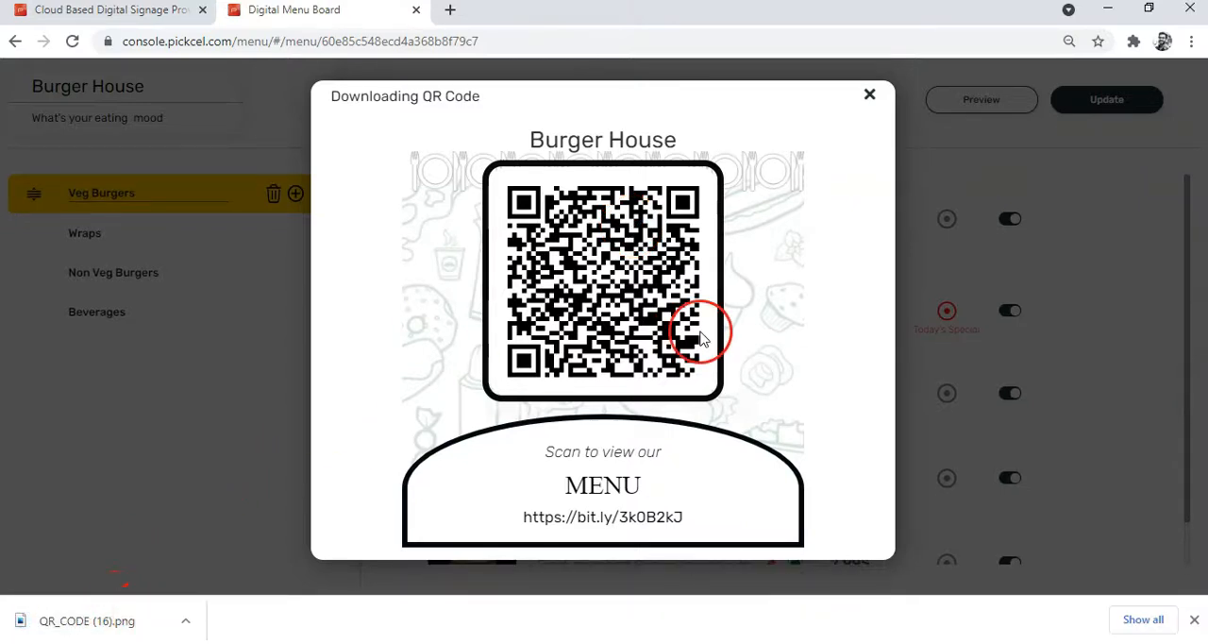
click(868, 96)
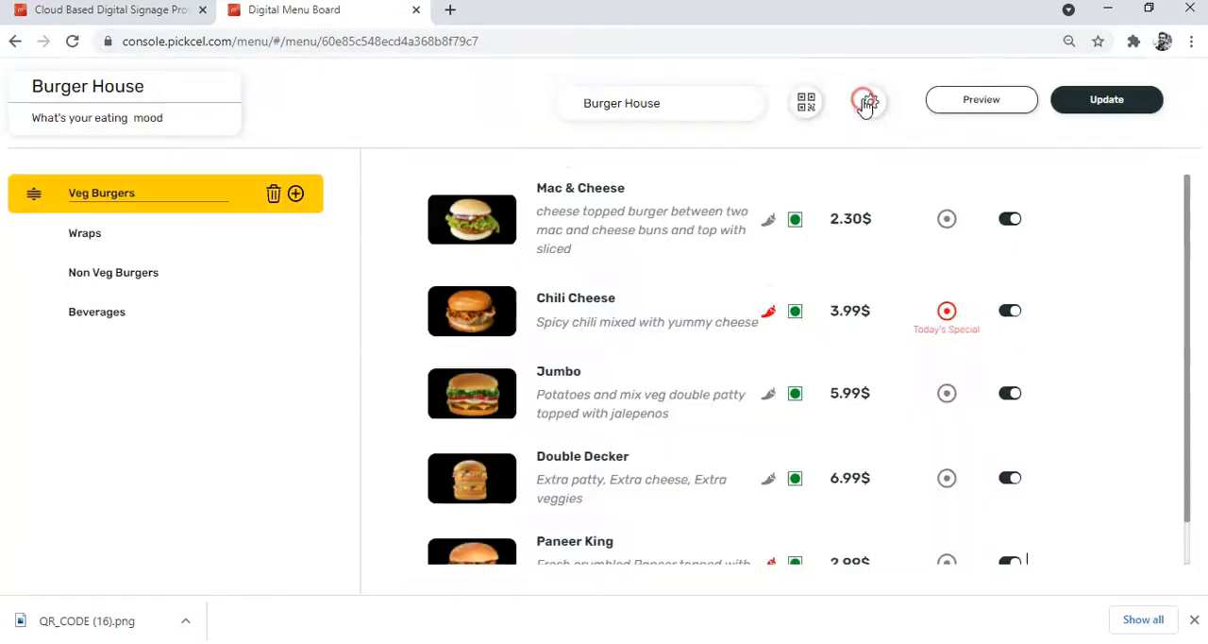
Save the Burger House menu's QR code as an image in Media.
click(807, 105)
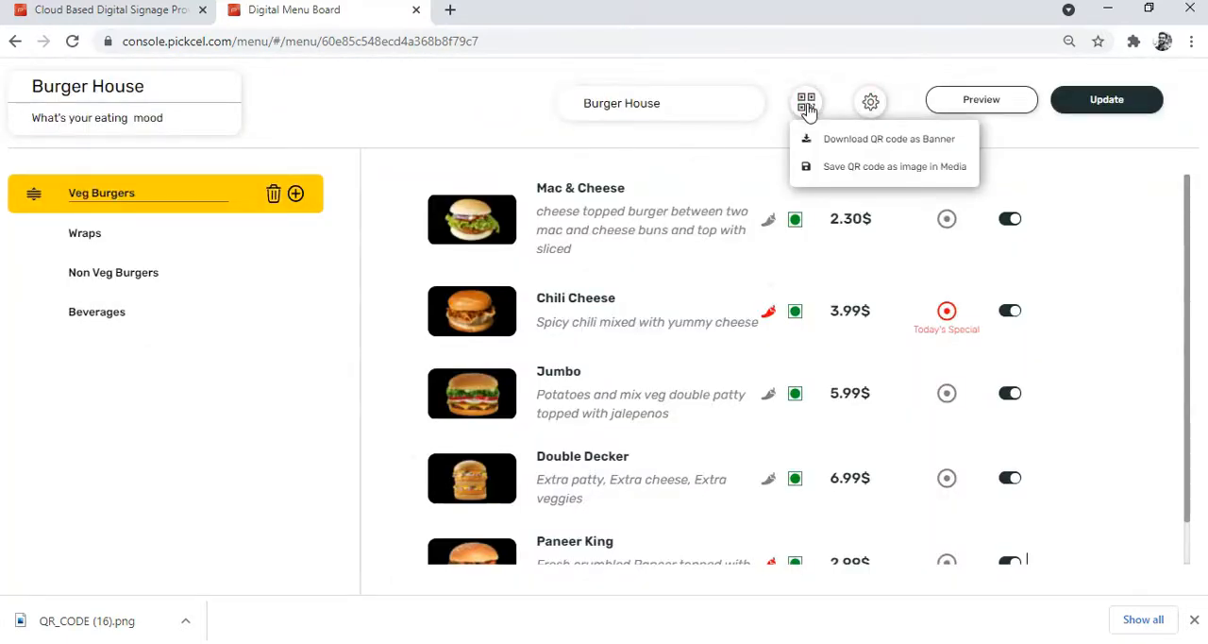
click(817, 183)
click(841, 181)
click(852, 173)
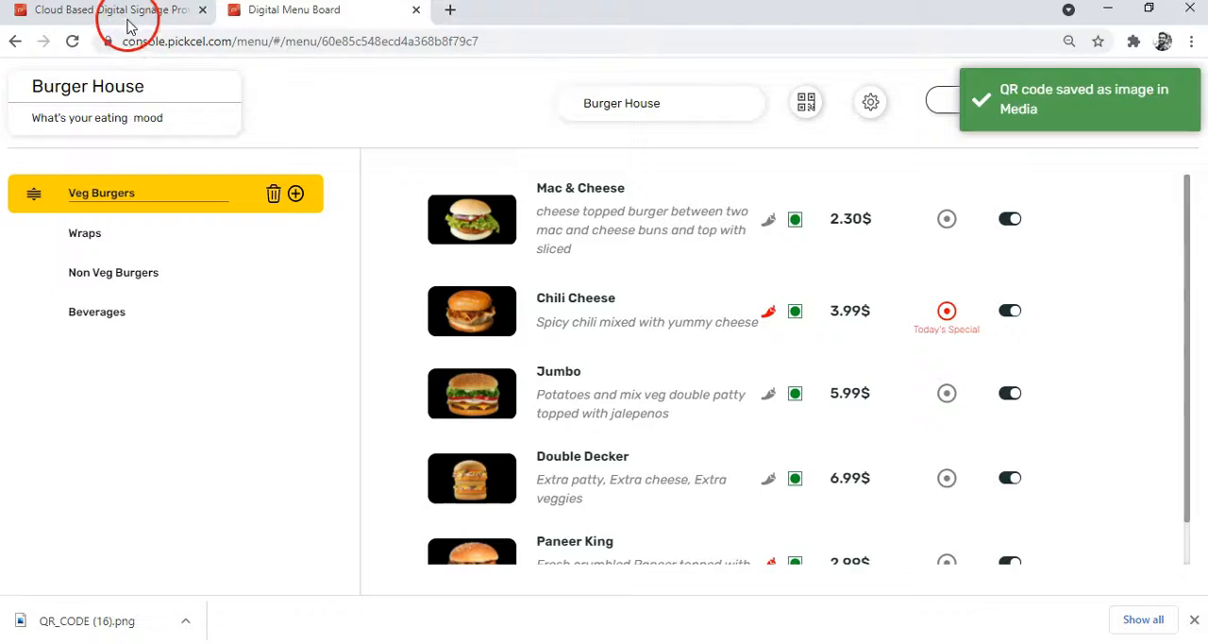
Switch to the signage console, reload the media library, and view the saved Burger House QR code full size.
click(128, 26)
click(73, 44)
click(466, 418)
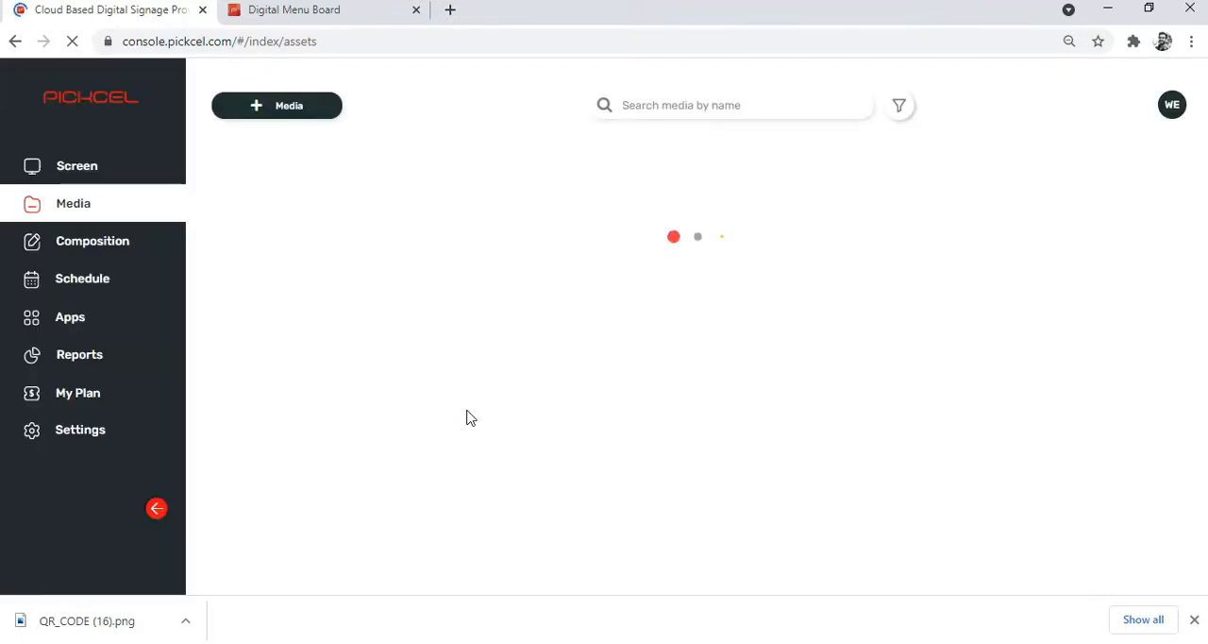
click(466, 415)
click(356, 211)
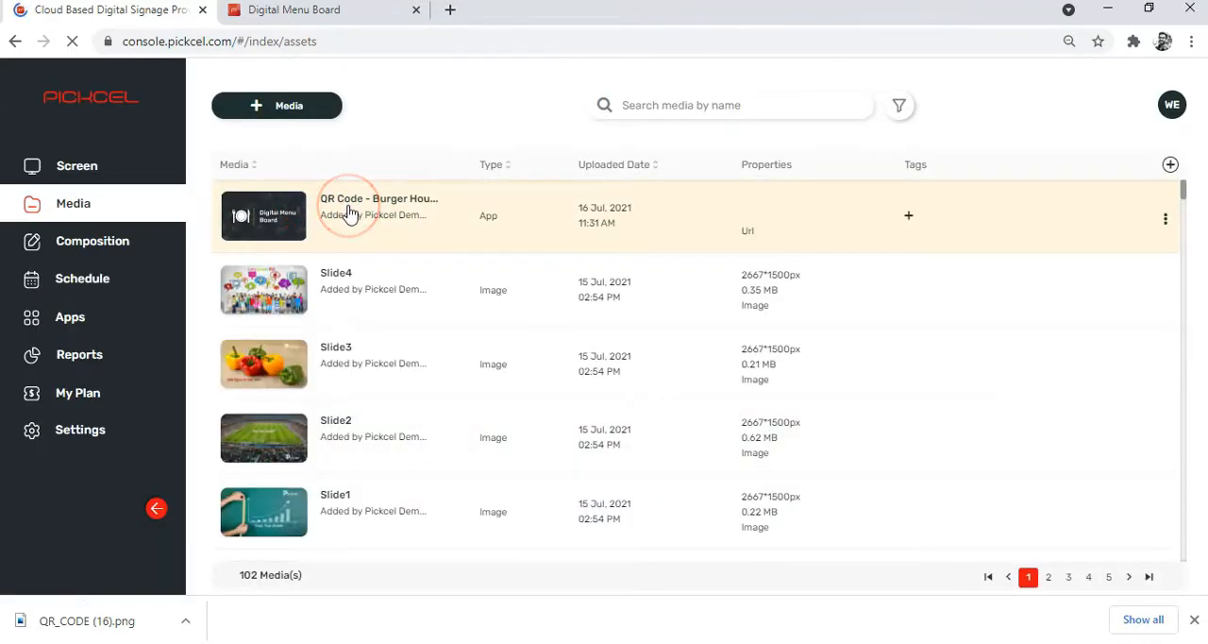
click(260, 215)
click(1194, 620)
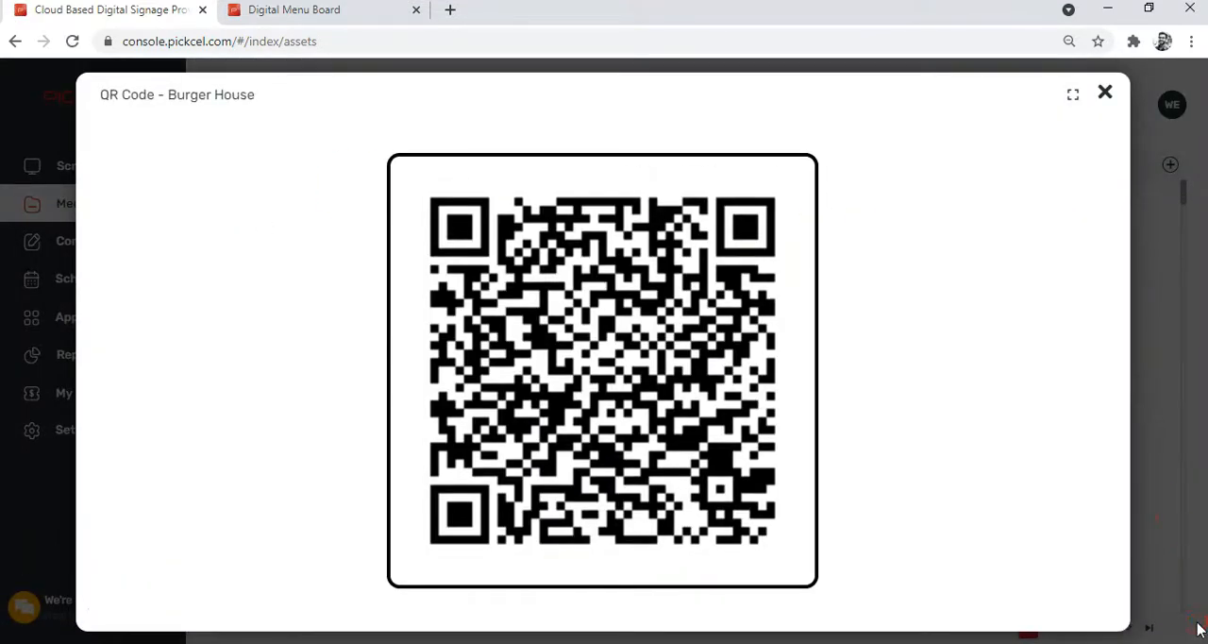
click(1107, 96)
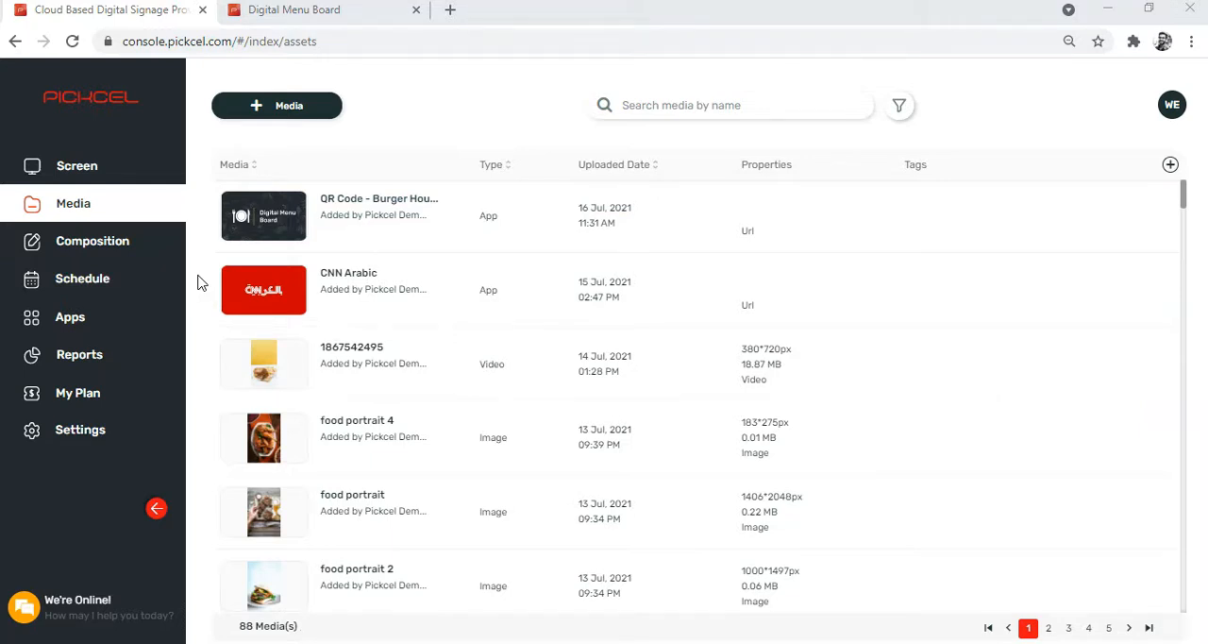
Start a new composition based on the custom three-zone layout T - 16-Jul-21 11:33.
click(178, 245)
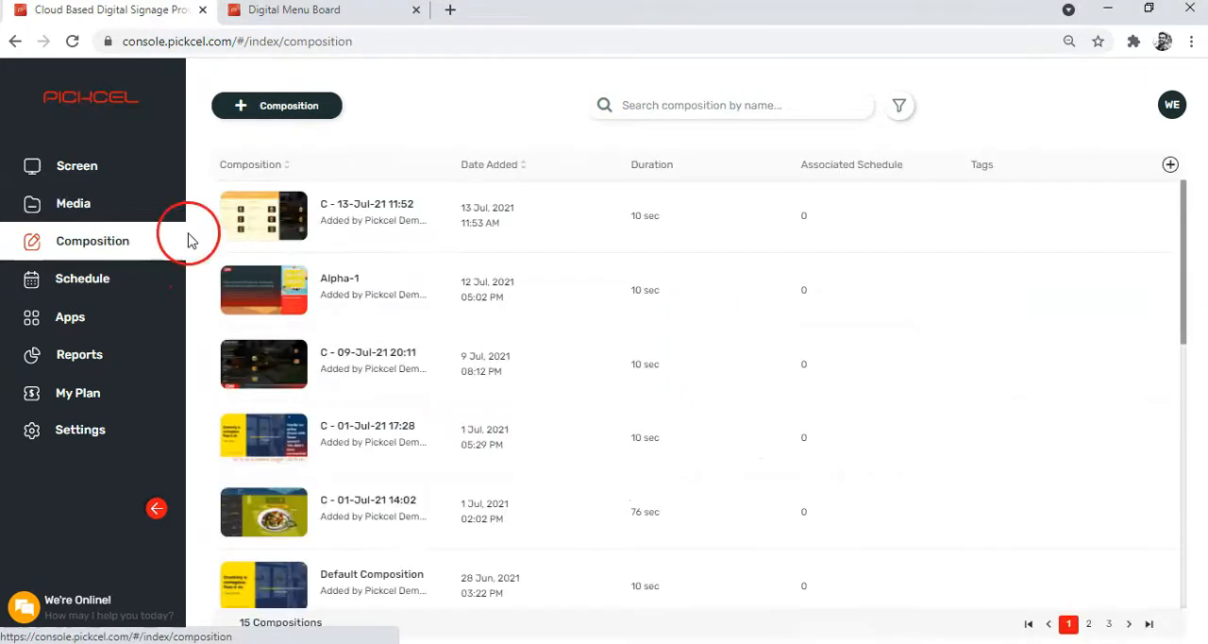
click(262, 104)
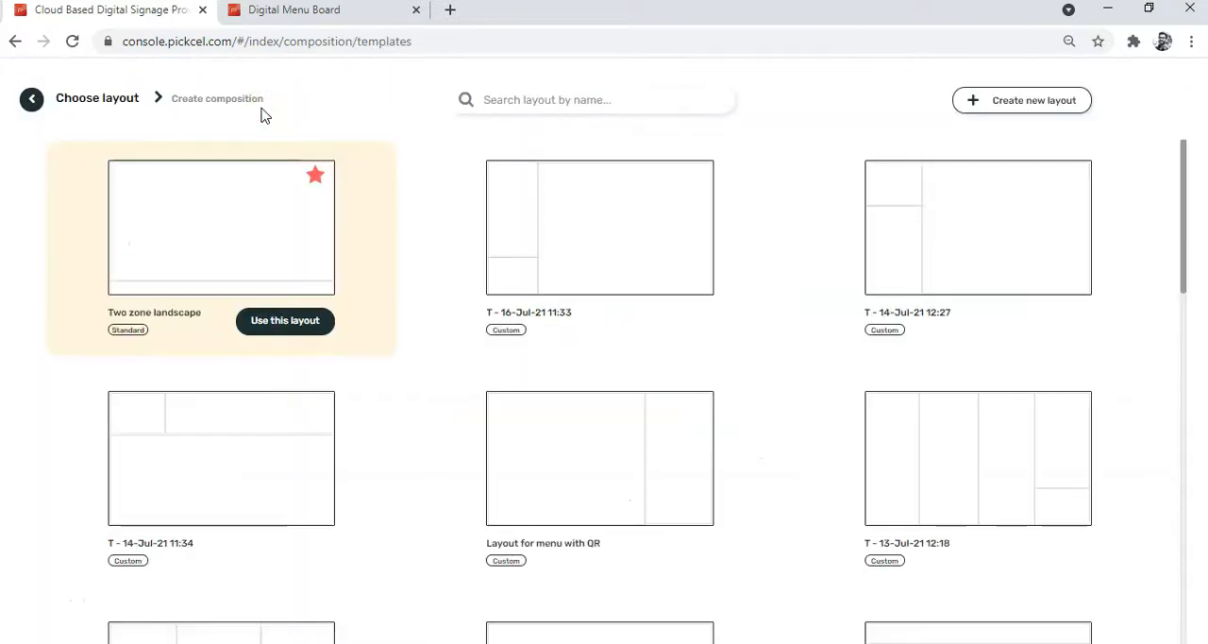
mouse_move(464, 215)
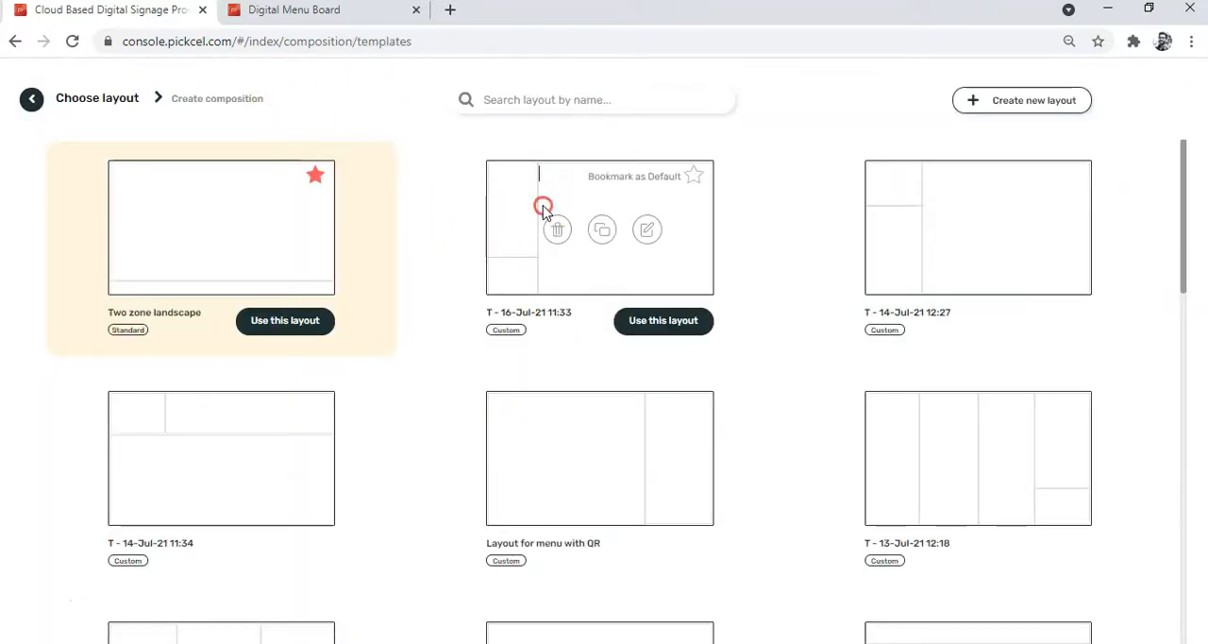
click(656, 320)
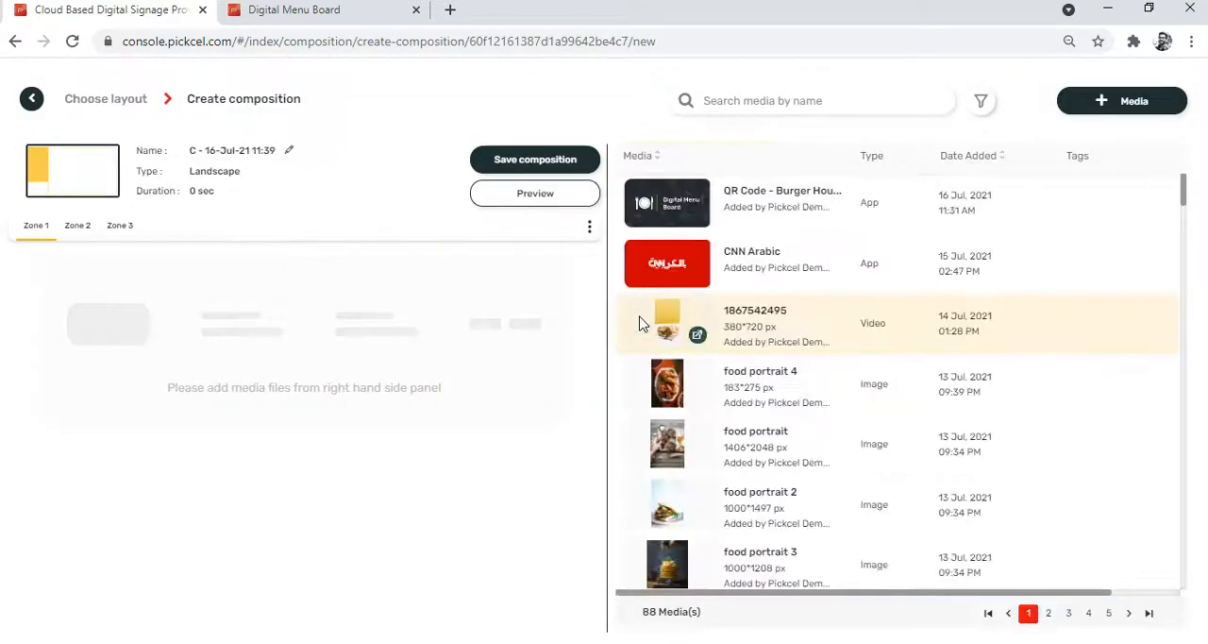
drag(640, 321, 727, 288)
scroll(743, 385, down, 2)
scroll(743, 387, up, 2)
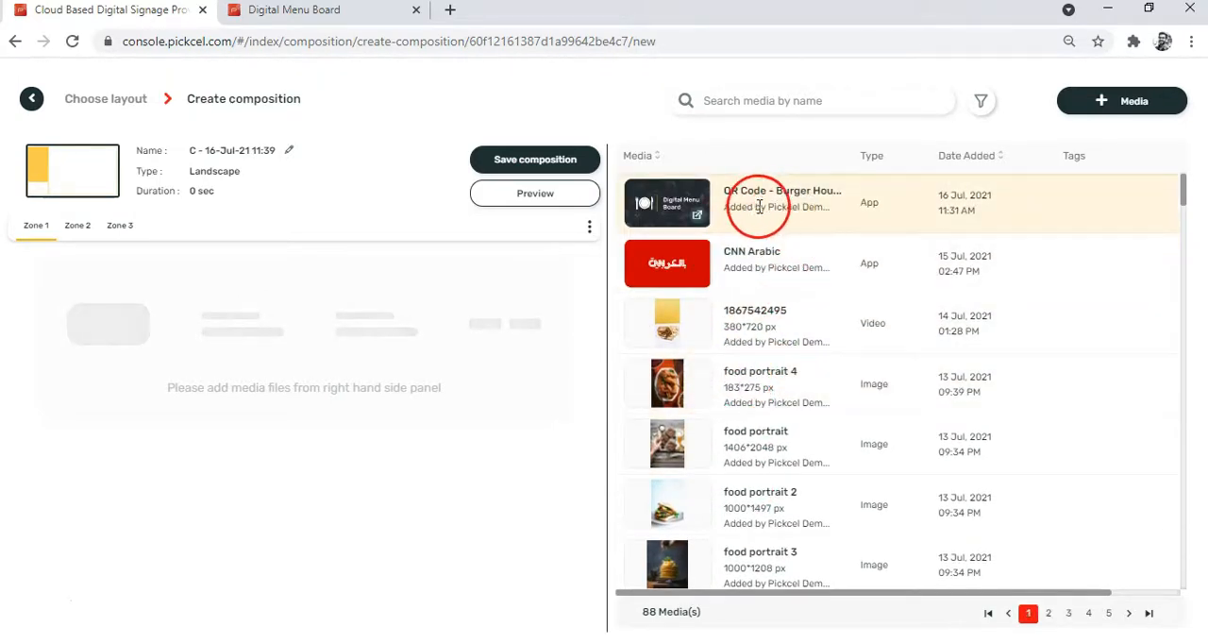
scroll(723, 481, down, 3)
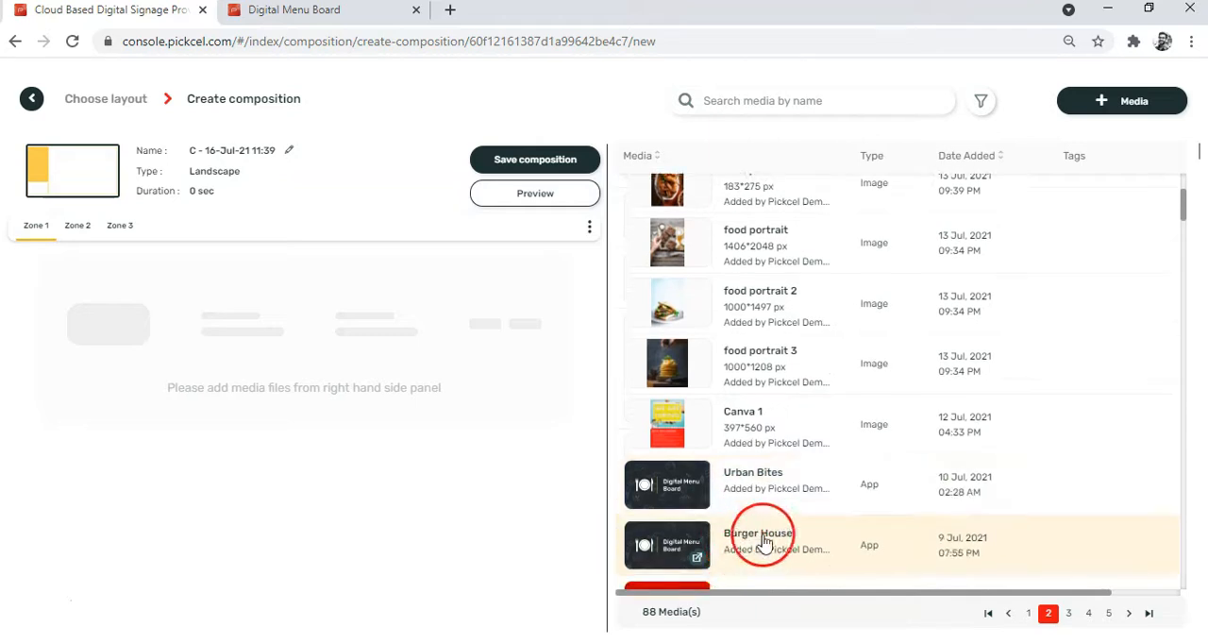
scroll(737, 476, up, 3)
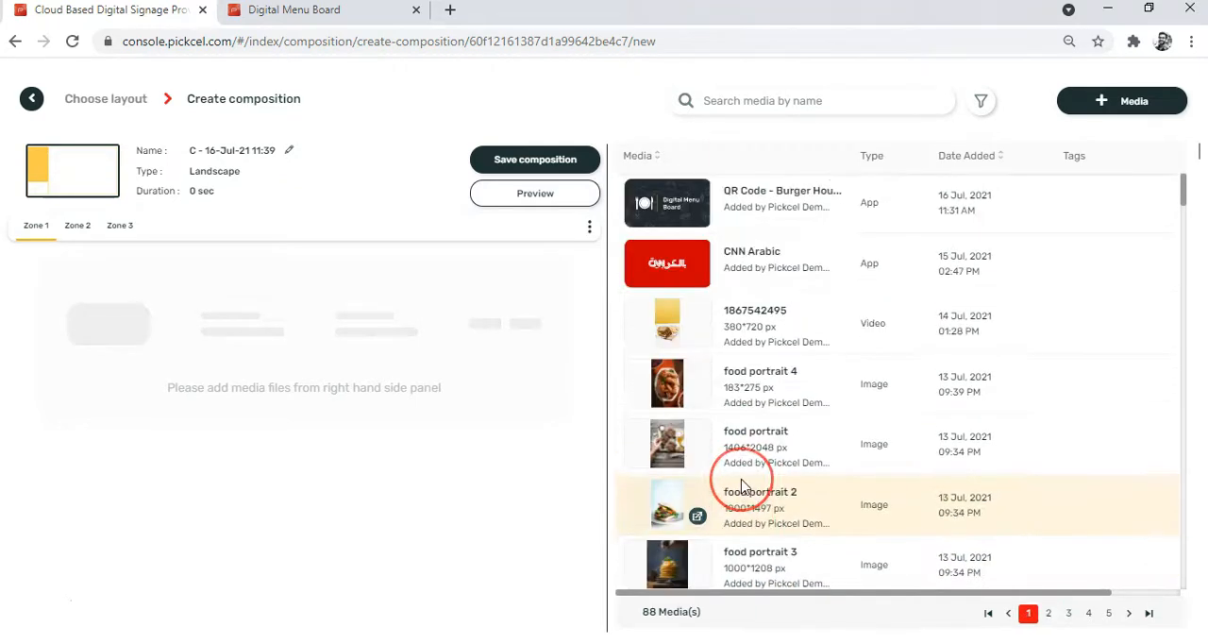
click(714, 313)
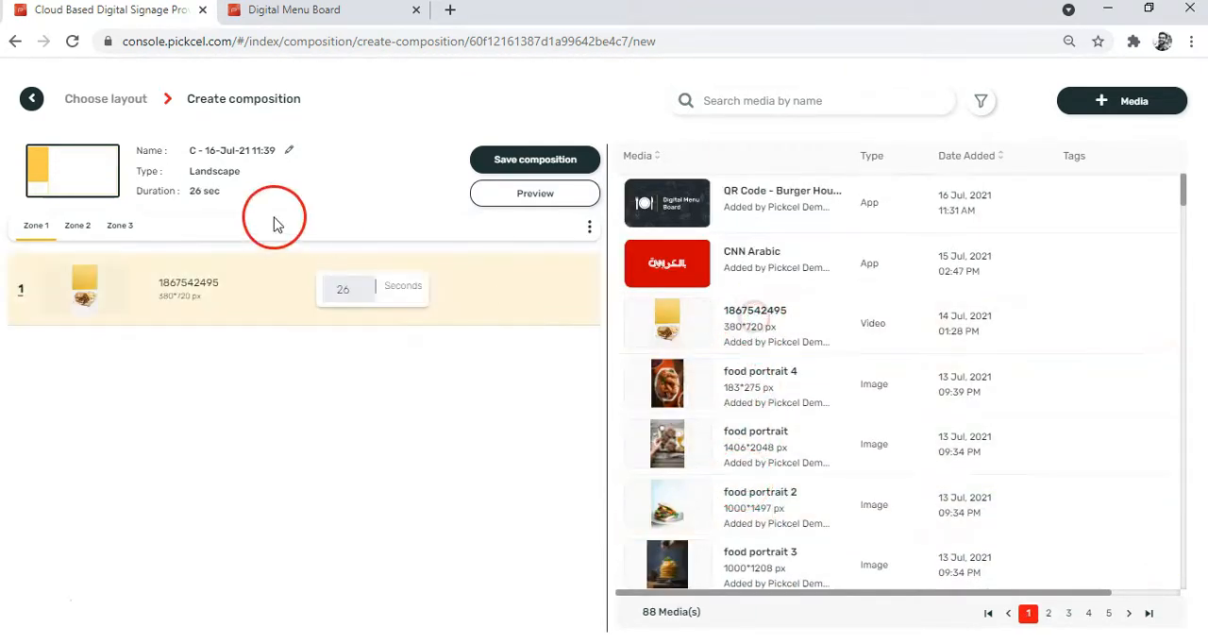
Add the Burger House digital menu board app to Zone 2 of the composition.
click(71, 236)
scroll(750, 420, down, 5)
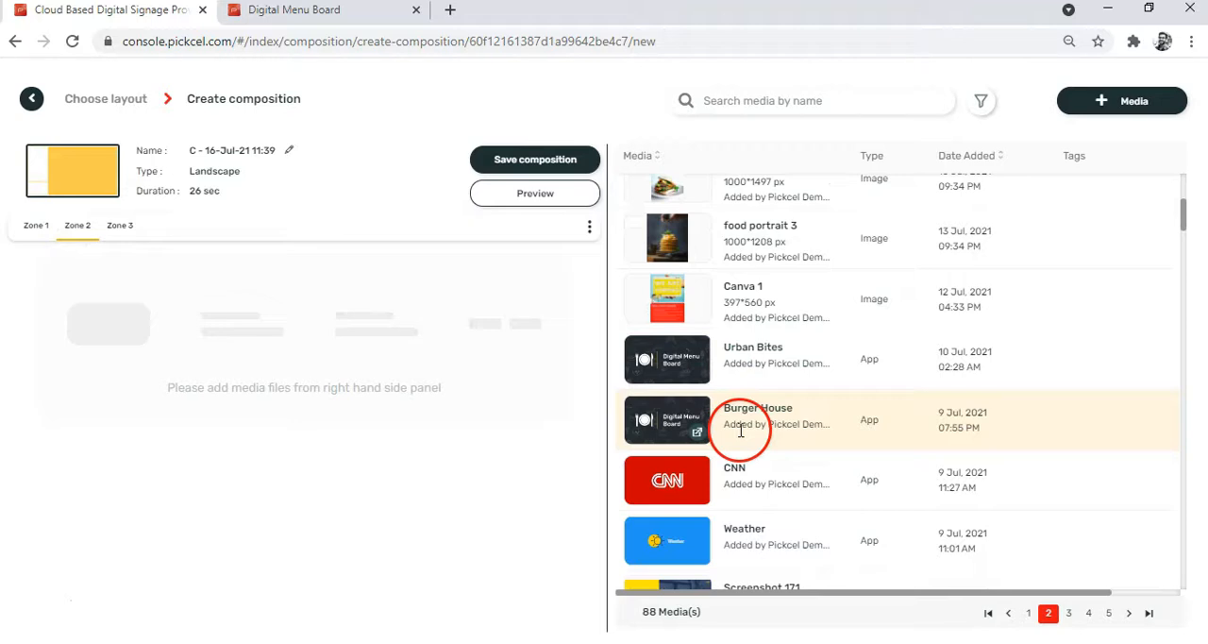
click(776, 426)
Add the Burger House QR code media item to Zone 3 of the composition.
click(113, 224)
scroll(661, 350, up, 5)
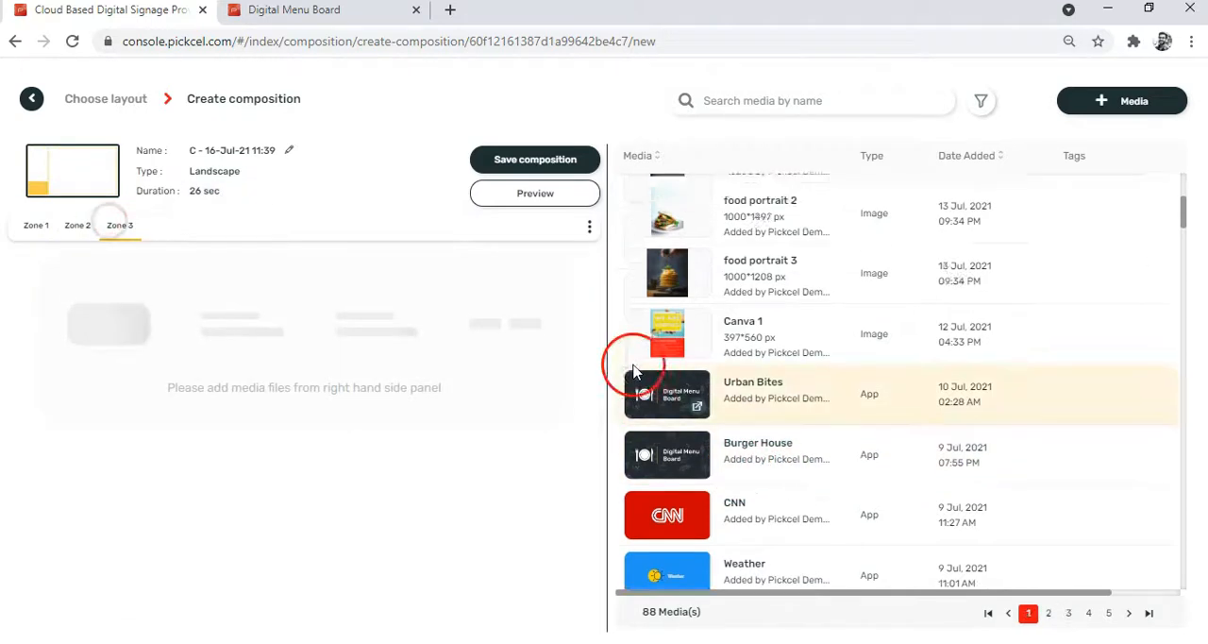
click(745, 193)
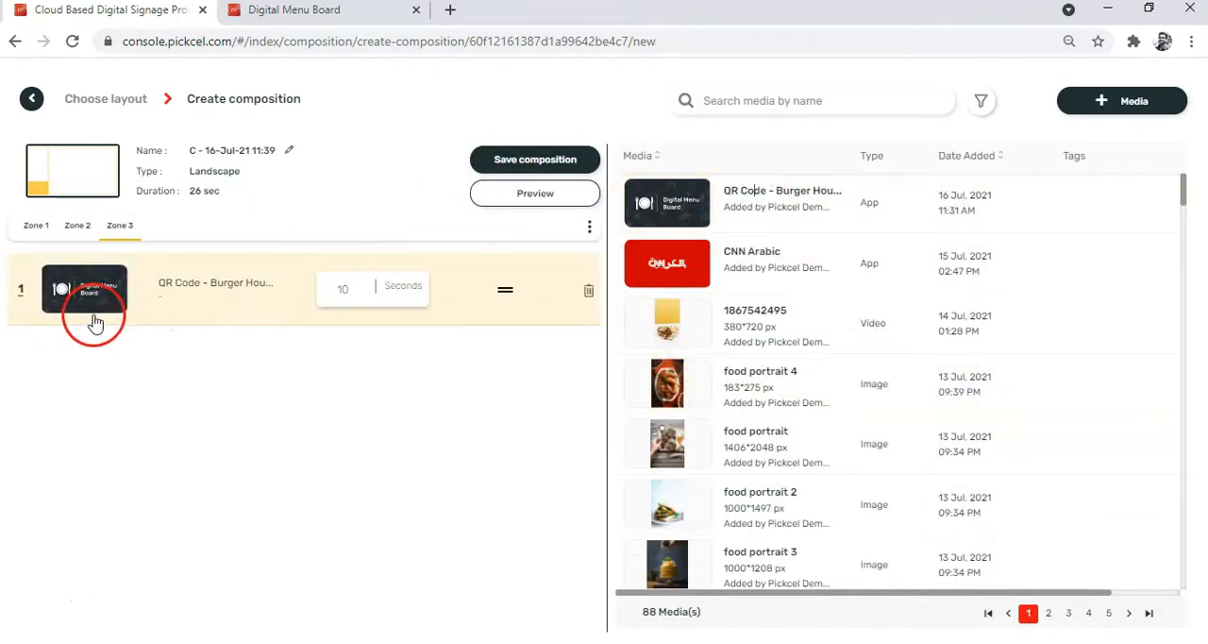
Preview the composition and look through the Burger House mobile menu from the veg burgers to the Non Veg Burgers section.
click(491, 197)
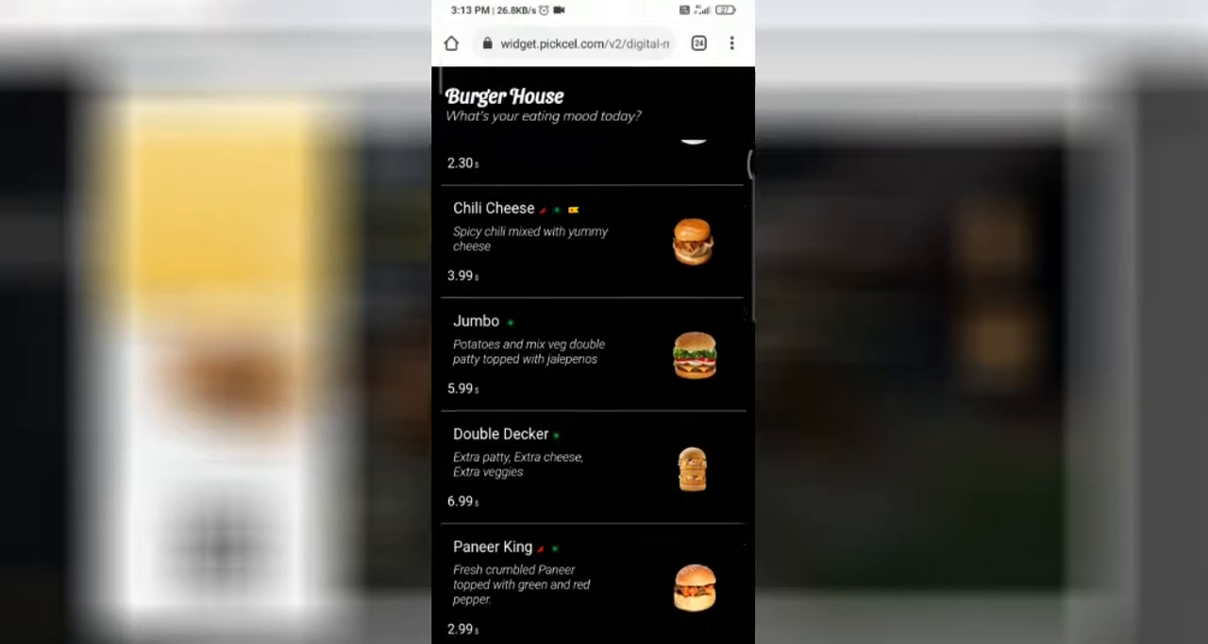
scroll(593, 393, down, 4)
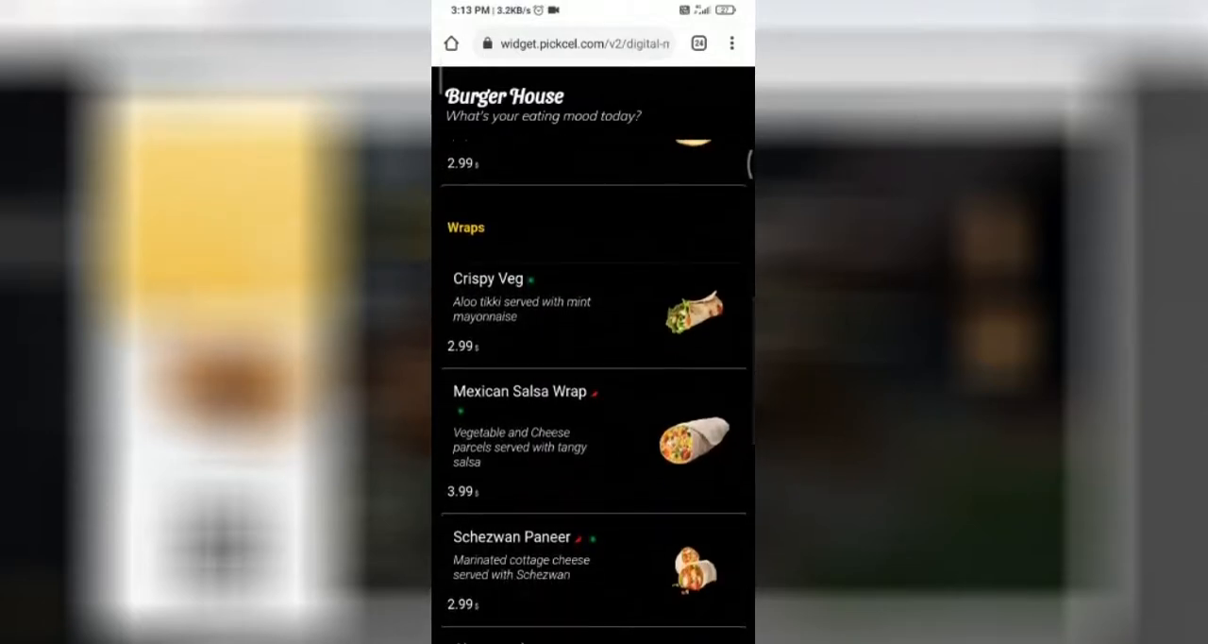
scroll(593, 390, down, 2)
scroll(593, 391, down, 2)
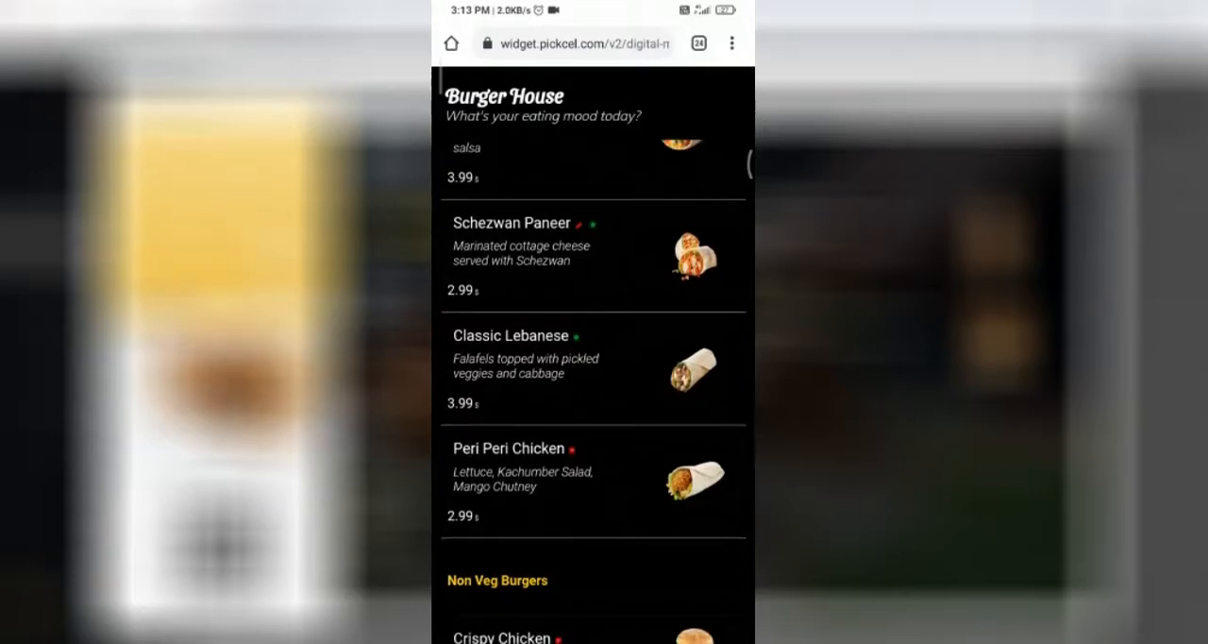
scroll(593, 391, down, 4)
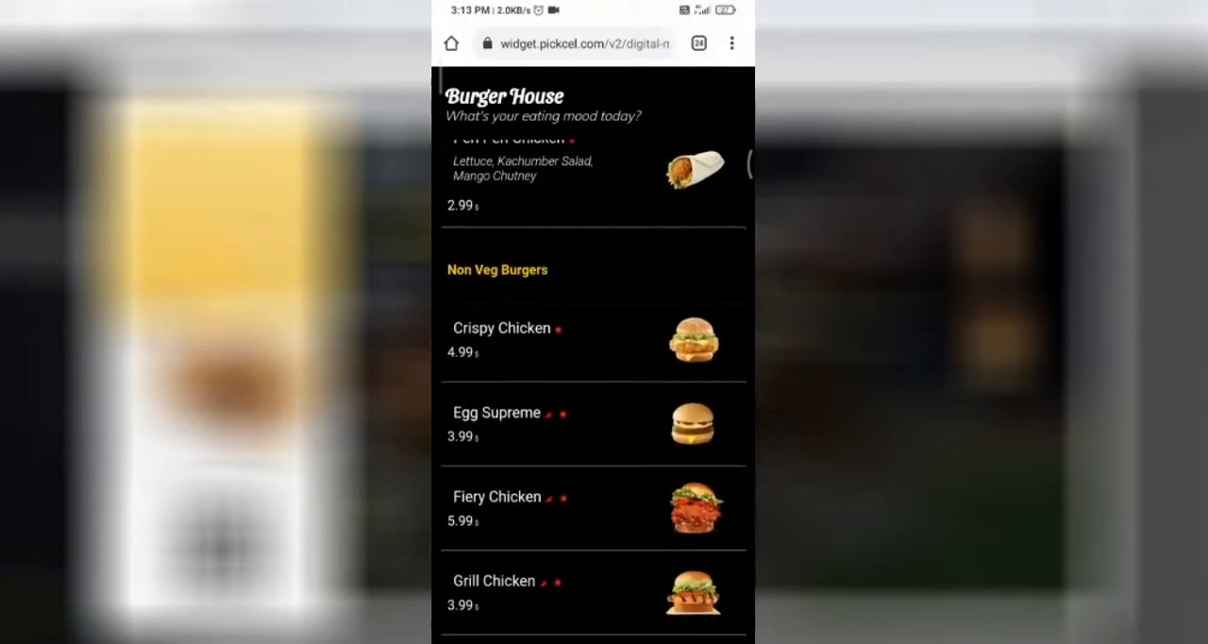